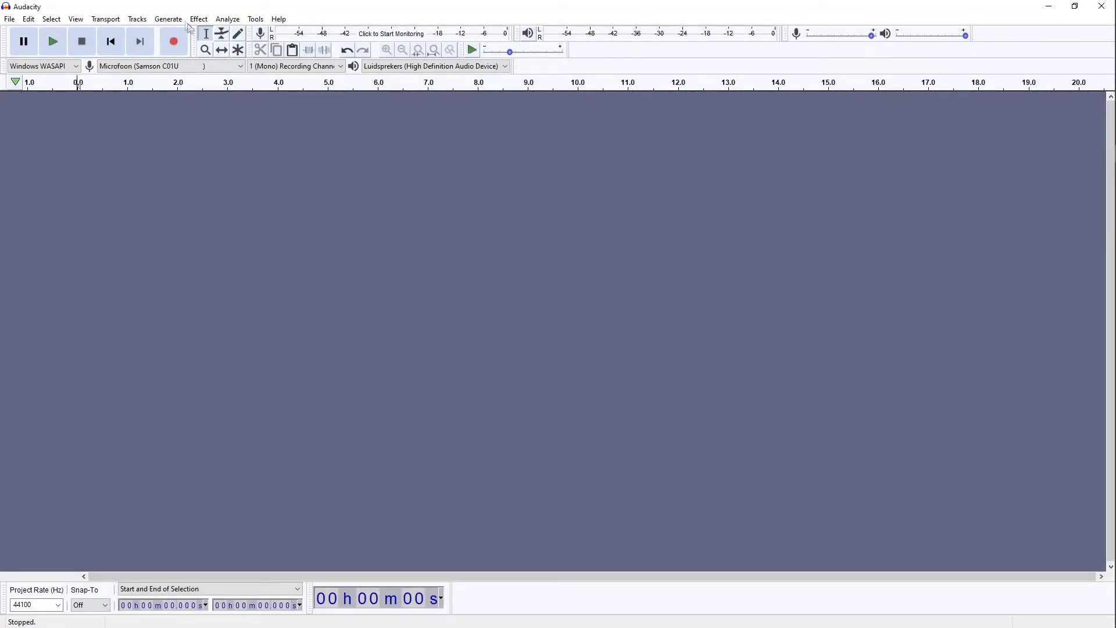
Step: Generate 1 second of Brownian noise at amplitude 0.8 and play it back
{"action": "left_click", "coordinate": [178, 19]}
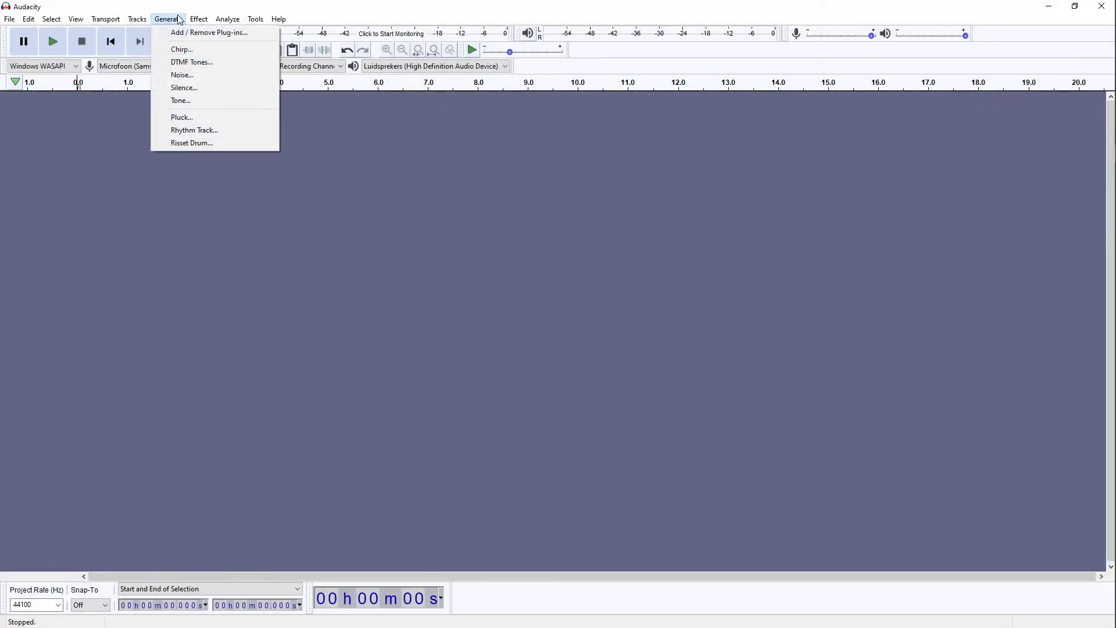
{"action": "left_click", "coordinate": [194, 76]}
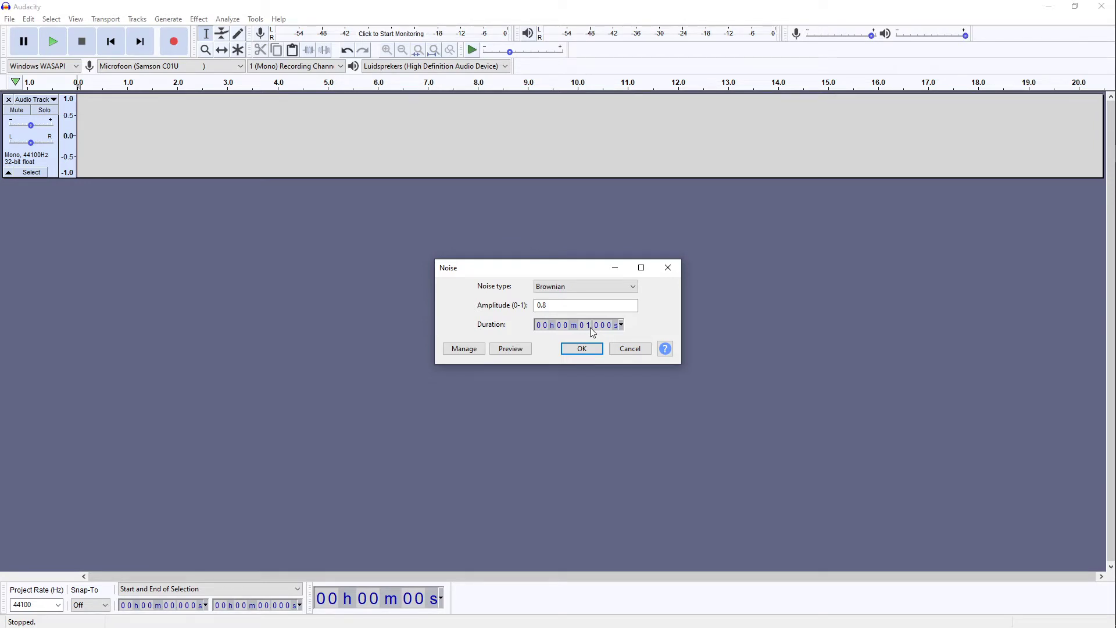
{"action": "left_click", "coordinate": [581, 348]}
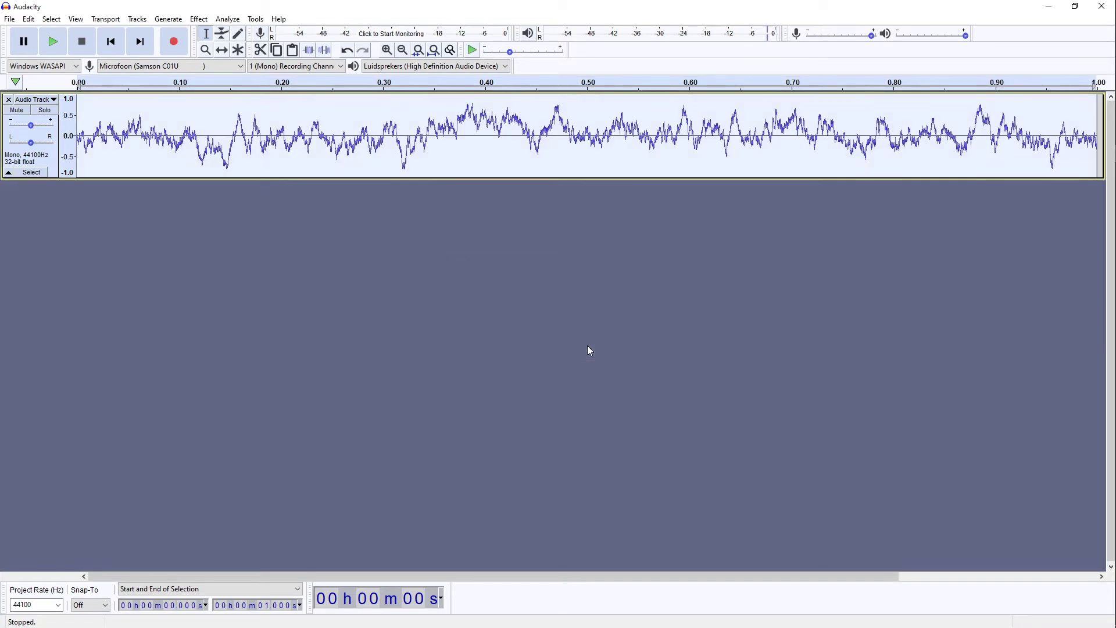
{"action": "key", "text": "space"}
Step: Switch the noise track to Spectrogram view and enlarge it to fill the window
{"action": "left_click", "coordinate": [54, 100]}
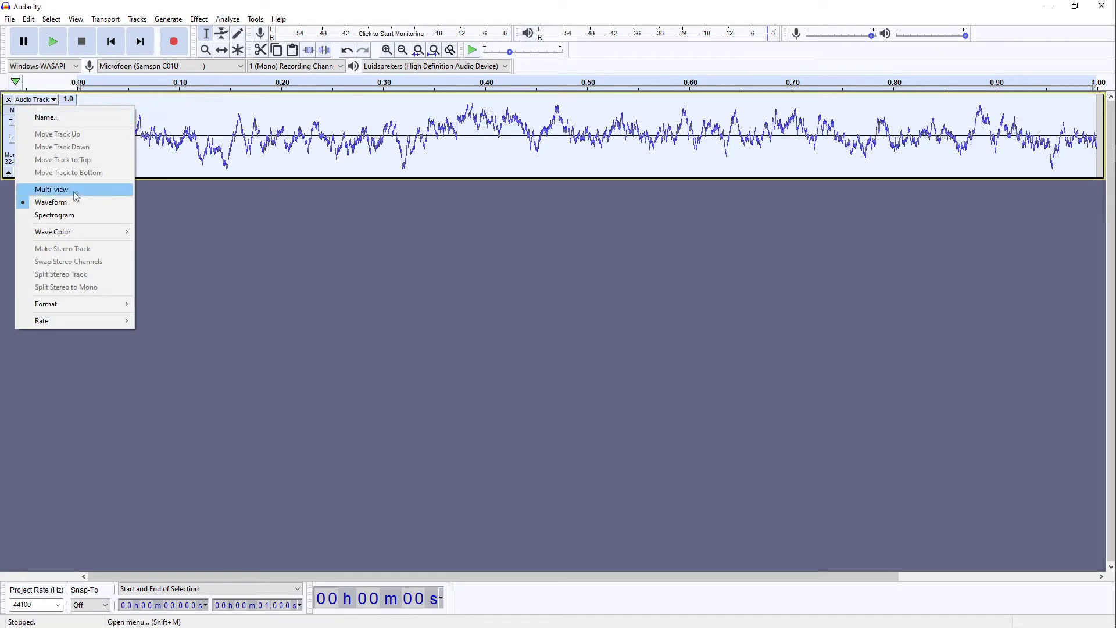
{"action": "left_click", "coordinate": [77, 217]}
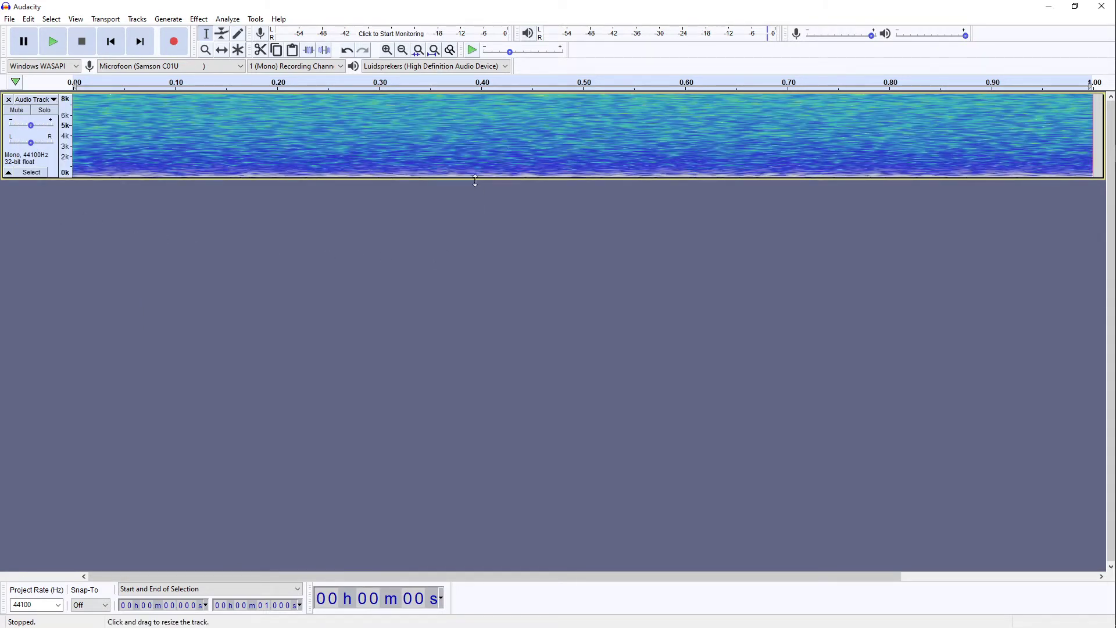
{"action": "left_click_drag", "start_coordinate": [474, 178], "coordinate": [473, 558]}
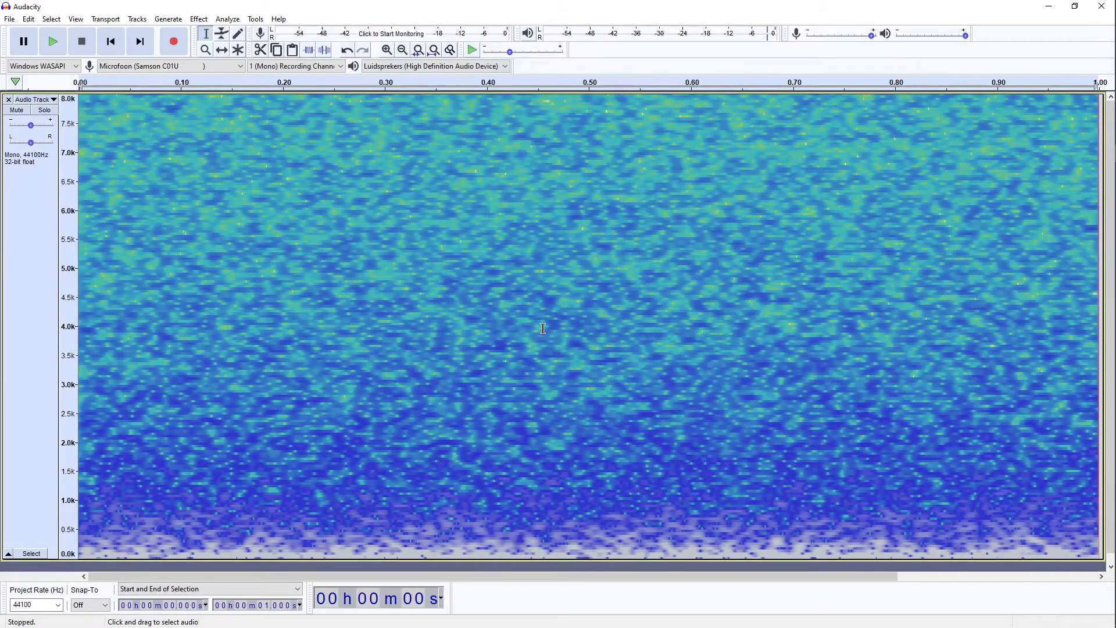
Step: Select all and apply Change Speed with a tiny multiplier, stretching the noise to about 15.4 s
{"action": "key", "text": "ctrl+a"}
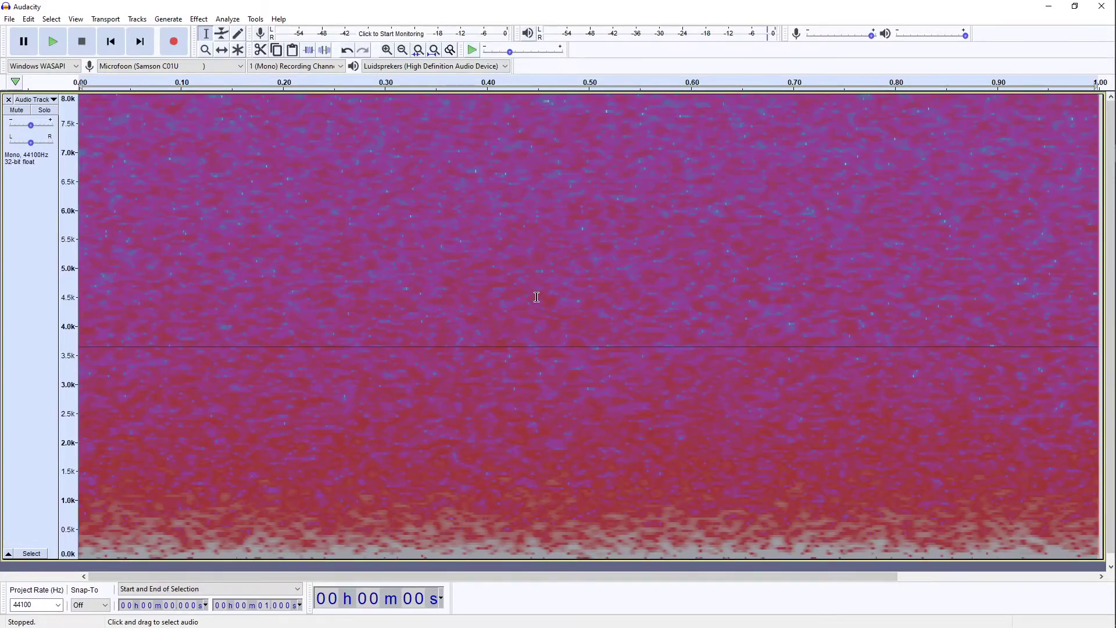
{"action": "left_click", "coordinate": [198, 20]}
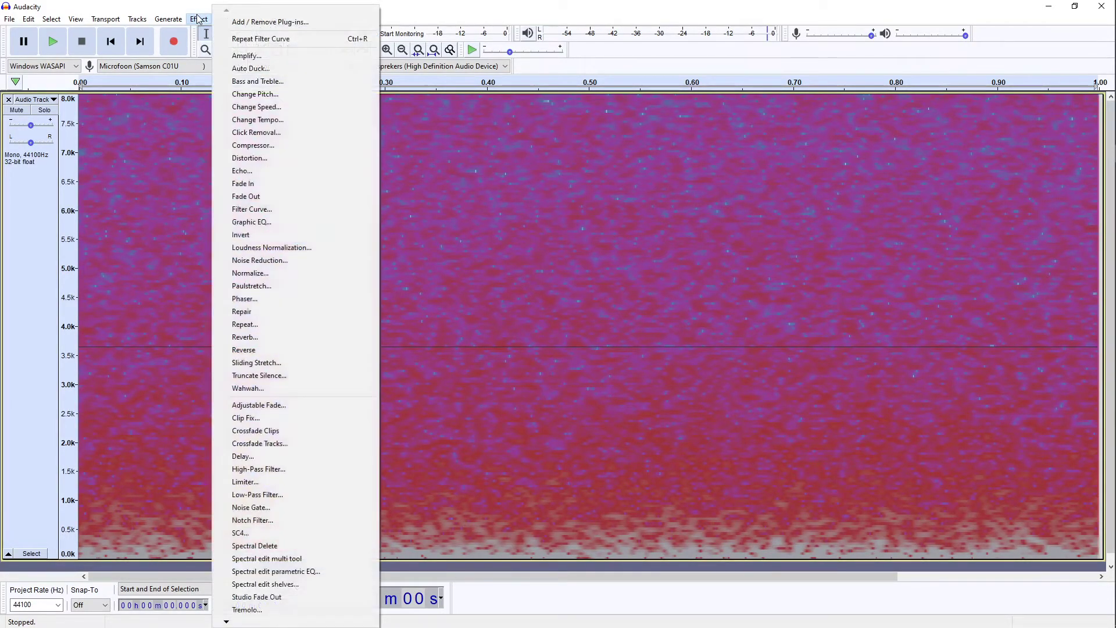
{"action": "left_click", "coordinate": [258, 107]}
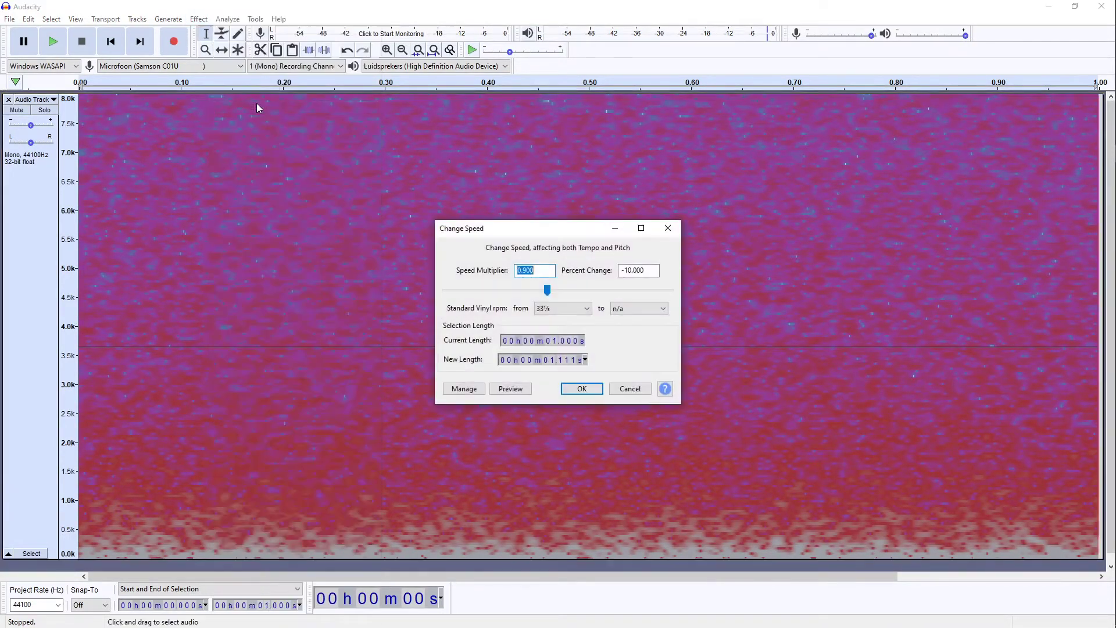
{"action": "left_click", "coordinate": [549, 270]}
{"action": "key", "text": "BackSpace"}
{"action": "key", "text": "BackSpace"}
{"action": "key", "text": "BackSpace"}
{"action": "type", "text": "056"}
{"action": "left_click", "coordinate": [583, 389]}
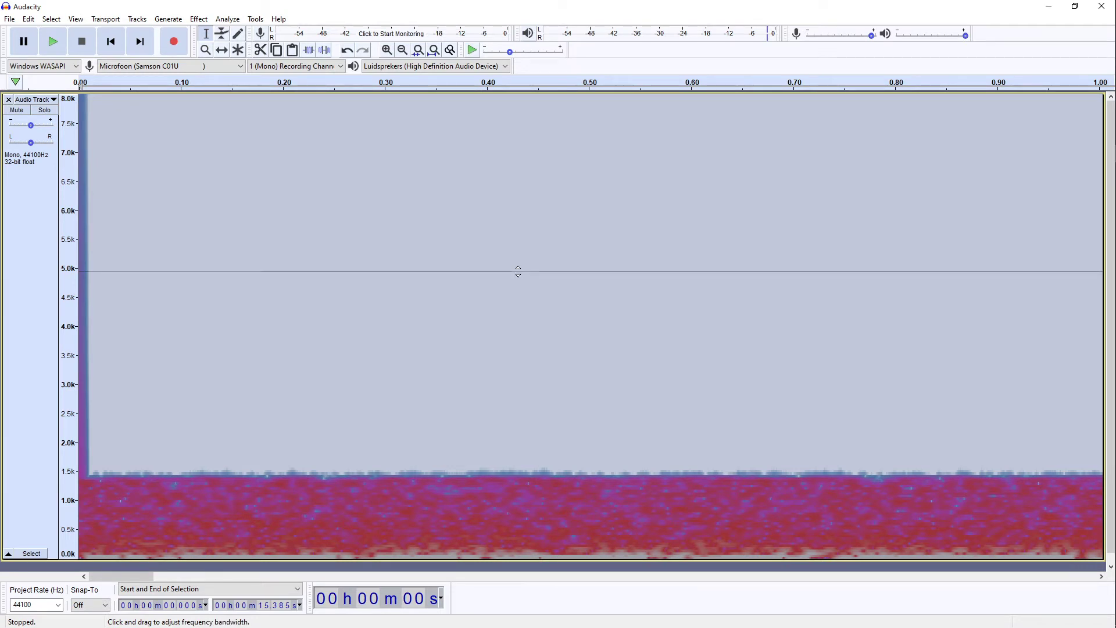
Step: In Filter Curve EQ, toggle Linear Frequency Scale on and off, then extend the range to -120 dB
{"action": "left_click", "coordinate": [199, 19]}
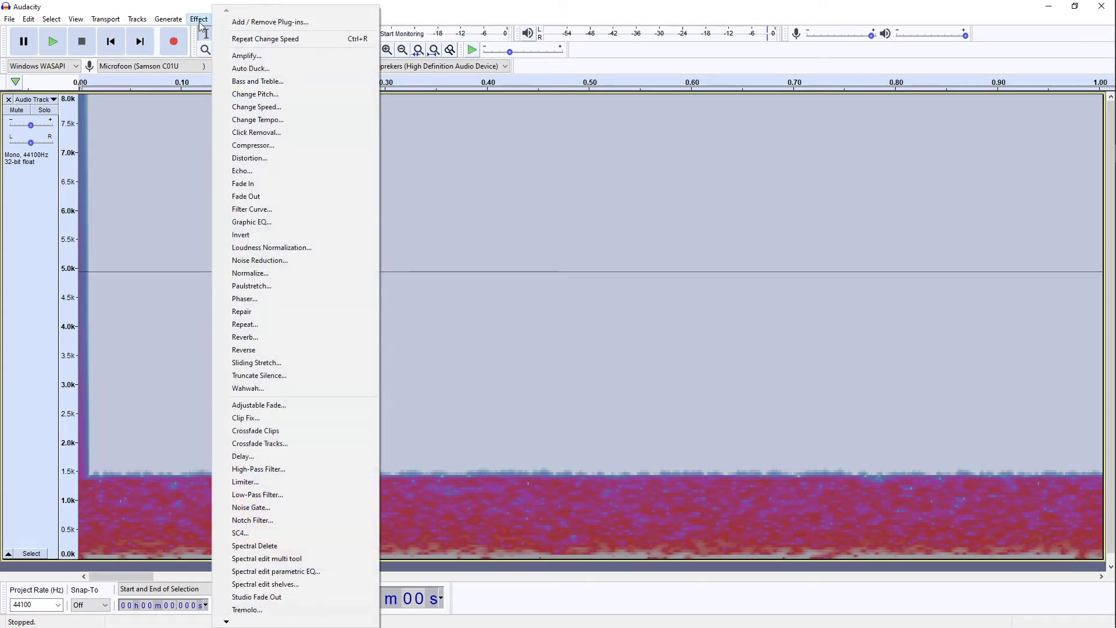
{"action": "left_click", "coordinate": [279, 209]}
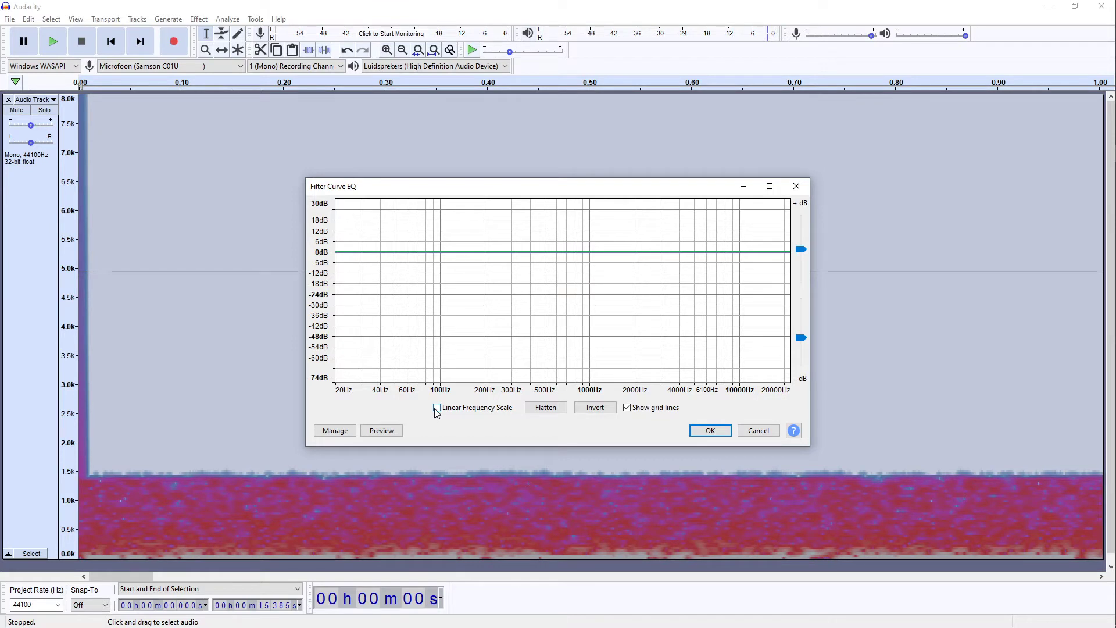
{"action": "left_click", "coordinate": [436, 408]}
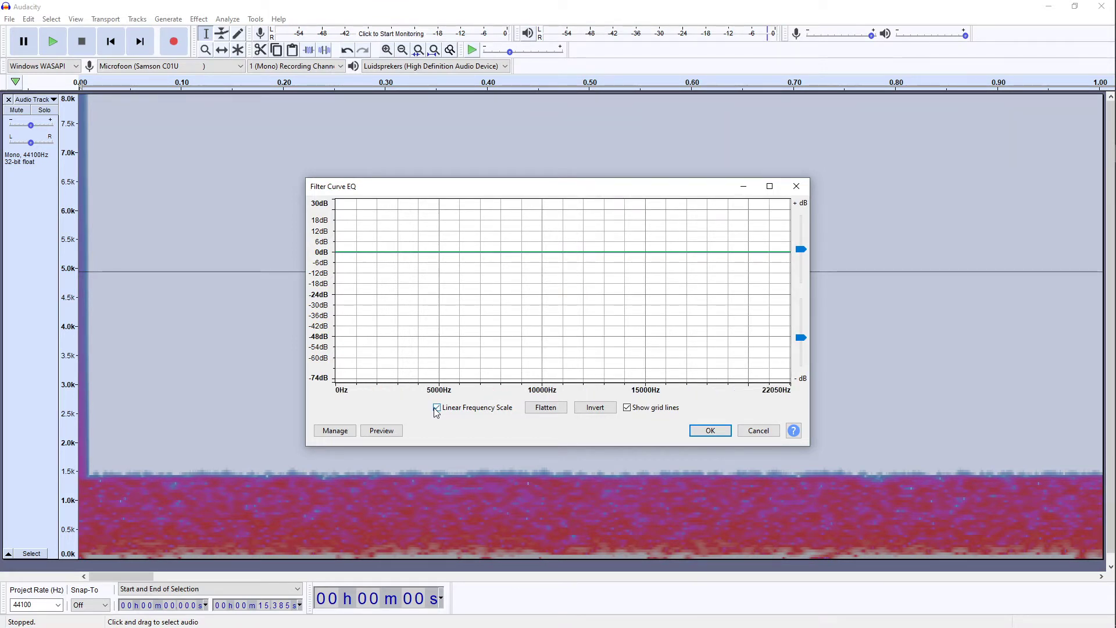
{"action": "left_click", "coordinate": [436, 408]}
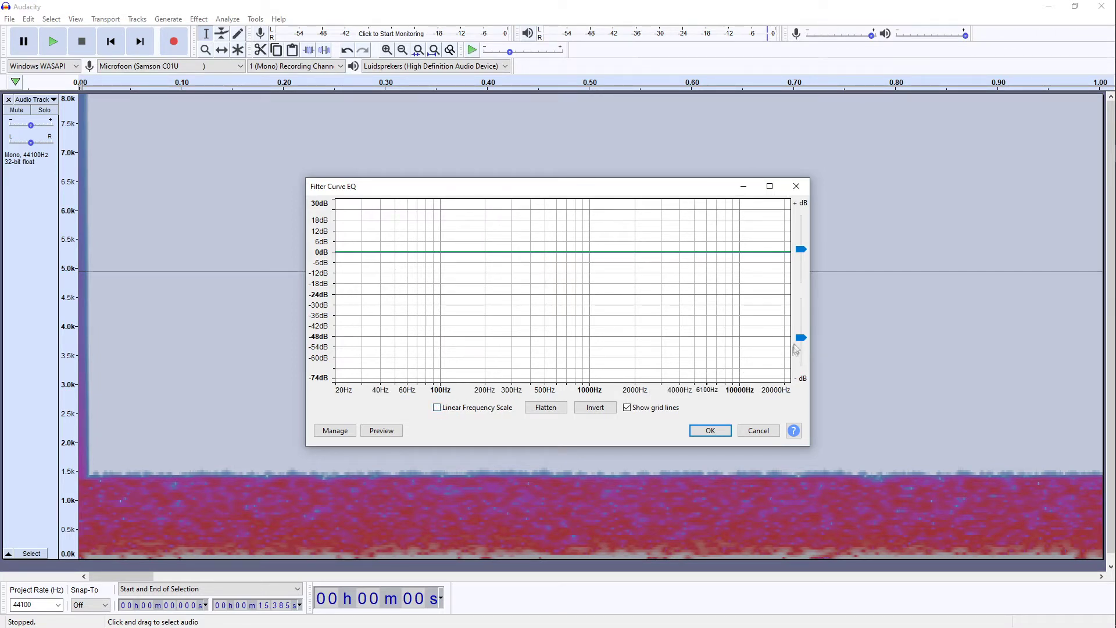
{"action": "mouse_move", "coordinate": [802, 340]}
{"action": "left_click_drag", "start_coordinate": [803, 343], "coordinate": [800, 405]}
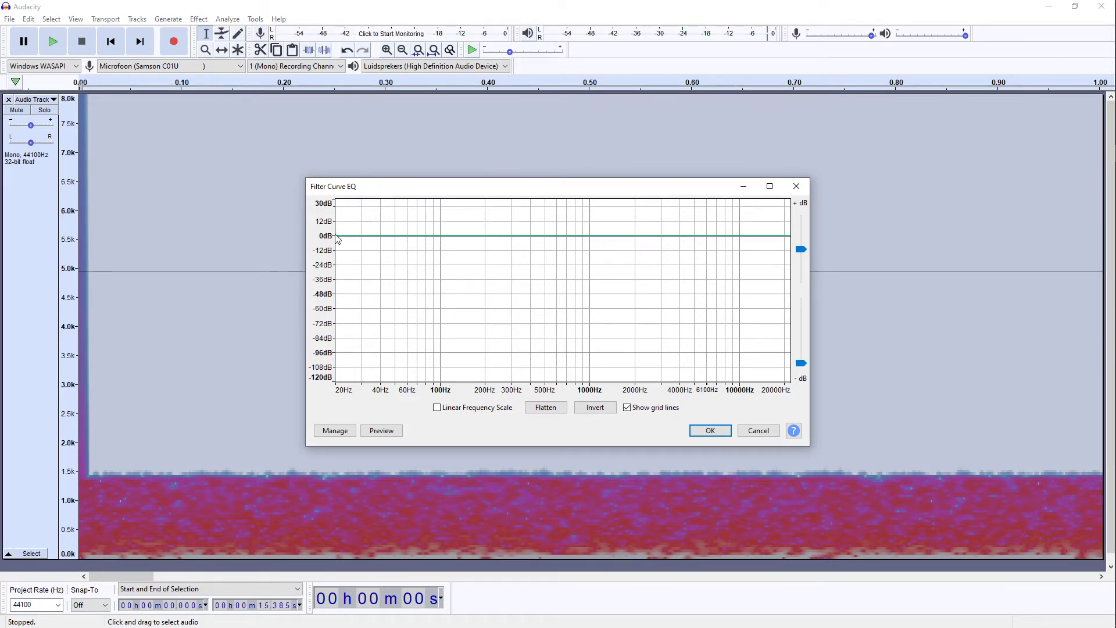
Step: Lower the EQ curve, raise a peak near 100 Hz, cut above 300 Hz, and apply
{"action": "left_click_drag", "start_coordinate": [338, 239], "coordinate": [339, 249]}
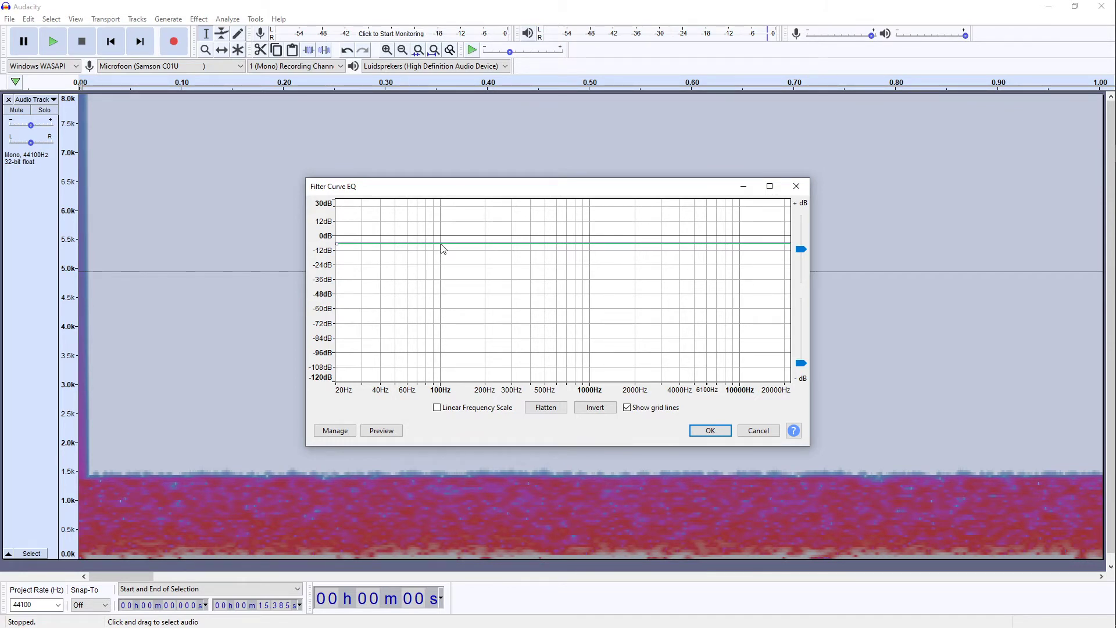
{"action": "left_click_drag", "start_coordinate": [443, 249], "coordinate": [441, 212]}
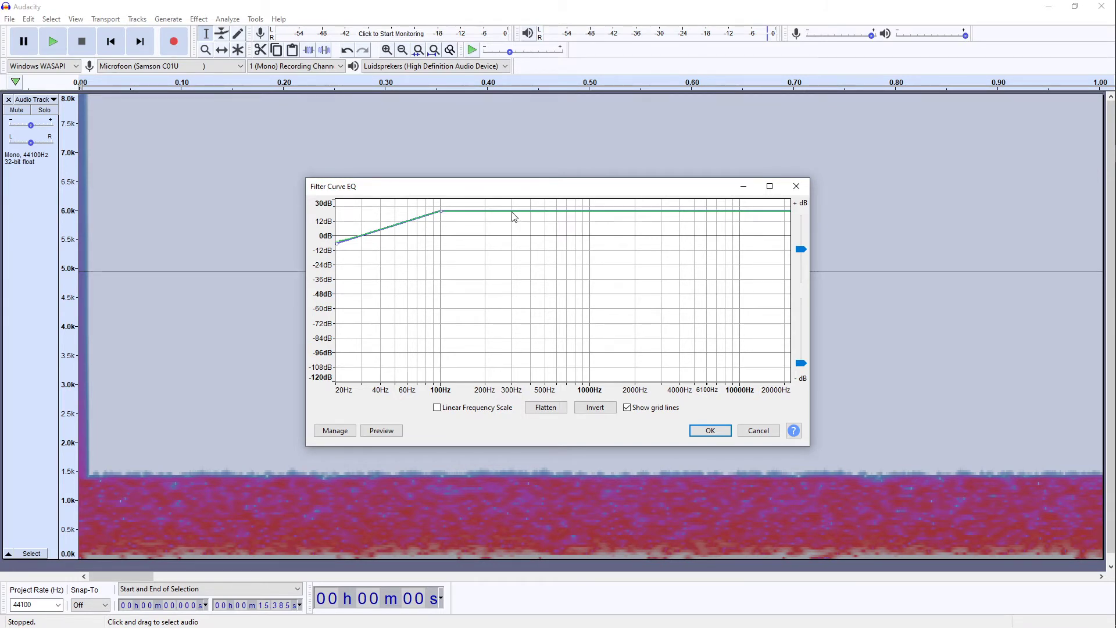
{"action": "left_click_drag", "start_coordinate": [512, 213], "coordinate": [509, 283]}
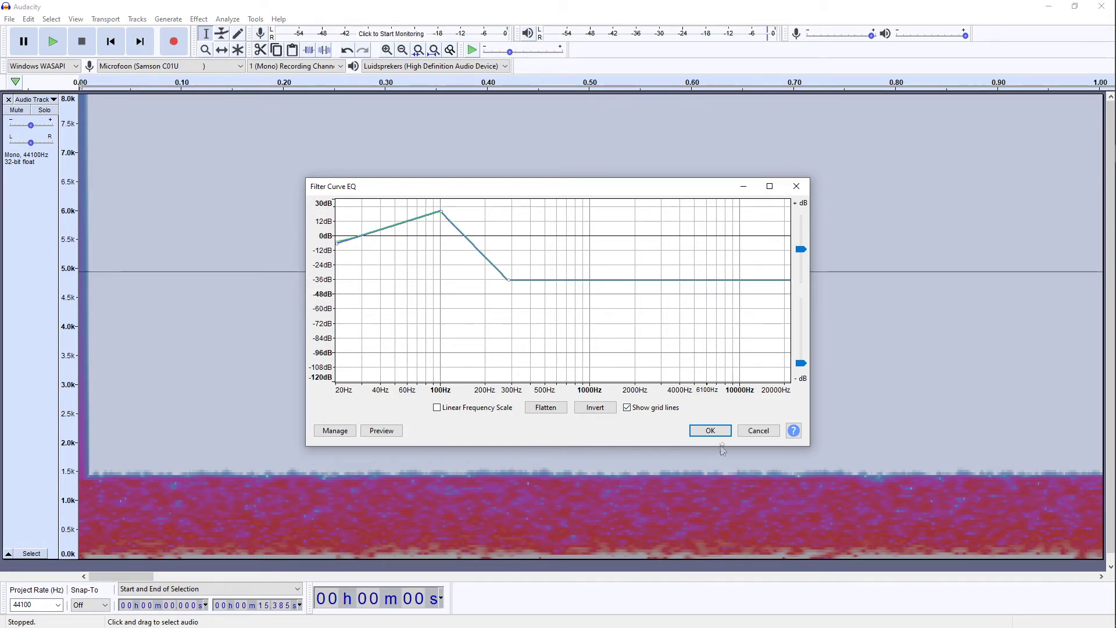
{"action": "left_click", "coordinate": [710, 430]}
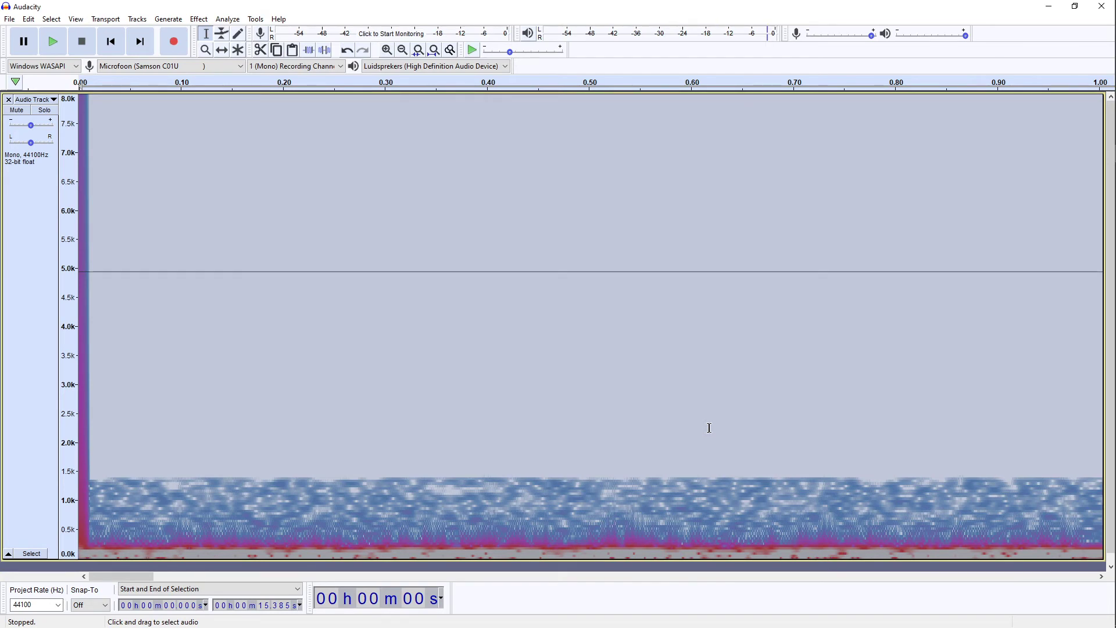
{"action": "key", "text": "space"}
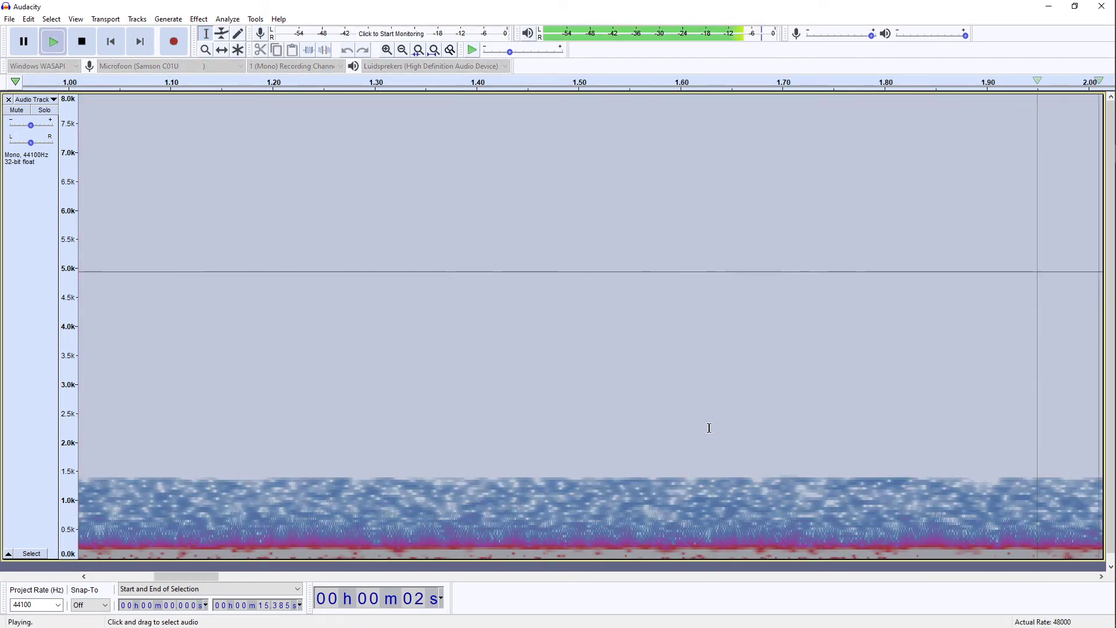
{"action": "key", "text": "space"}
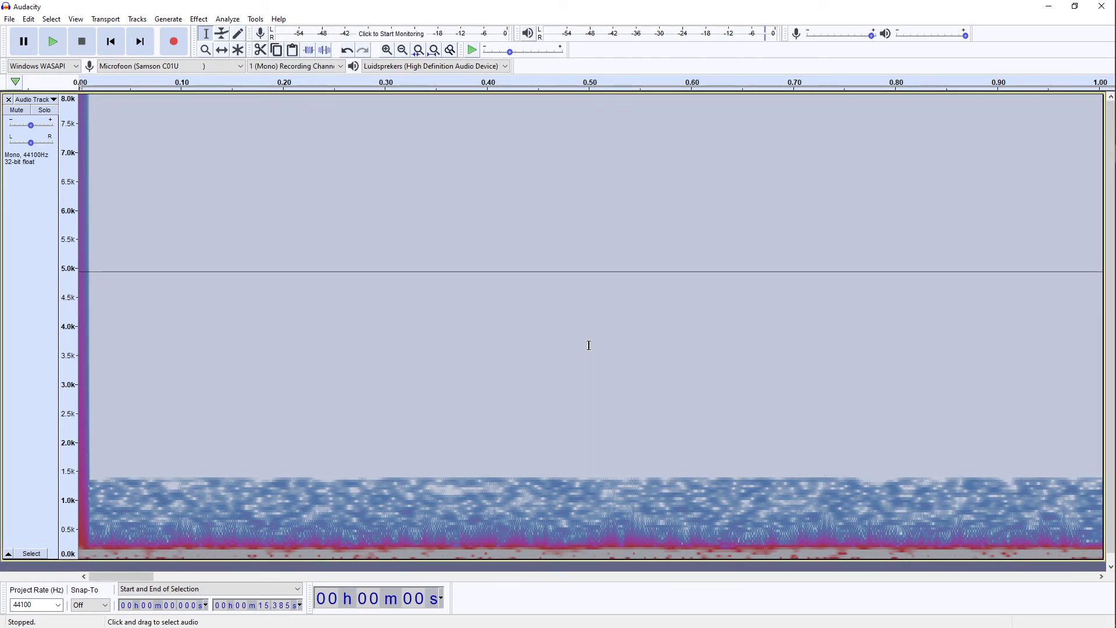
{"action": "key", "text": "alt"}
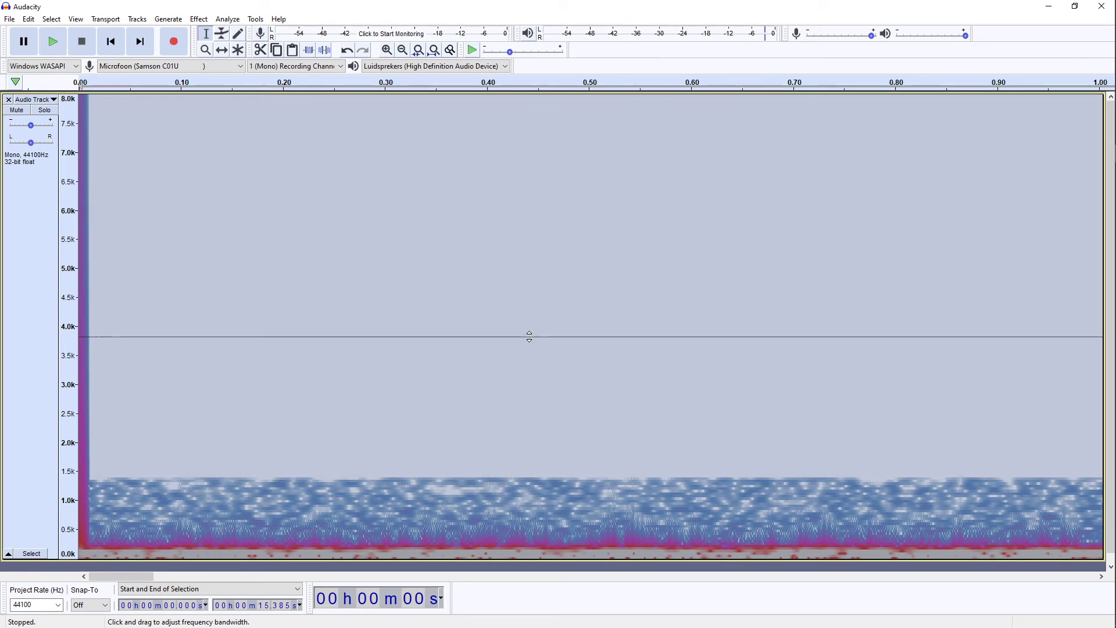
Step: Apply Change Speed with a 0.9 multiplier, lengthening the noise to about 17.094 s
{"action": "left_click", "coordinate": [199, 18]}
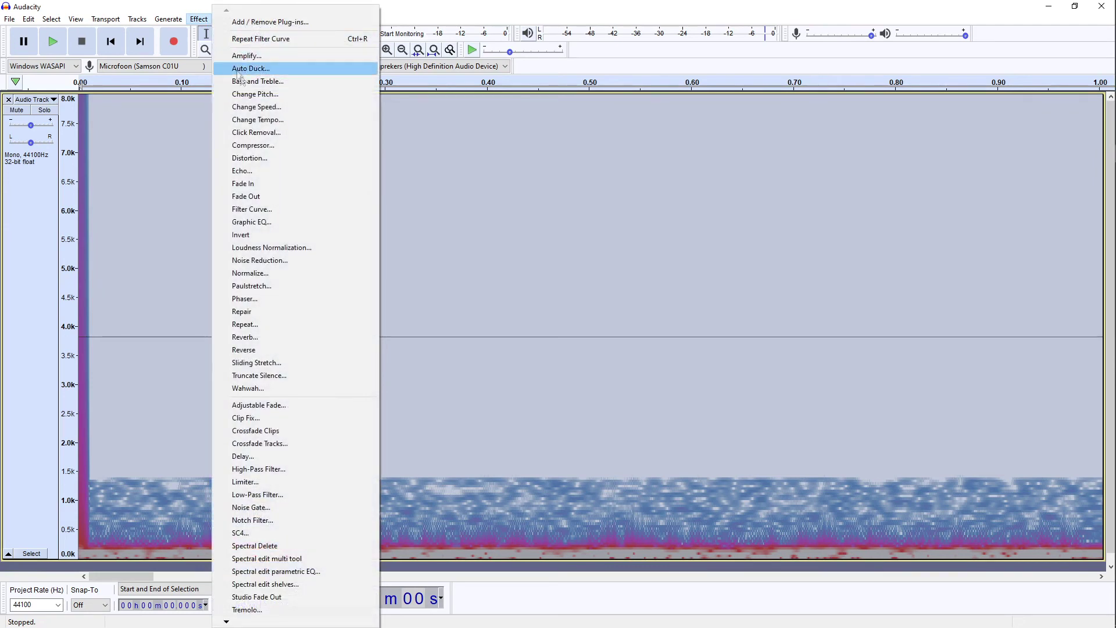
{"action": "left_click", "coordinate": [254, 106]}
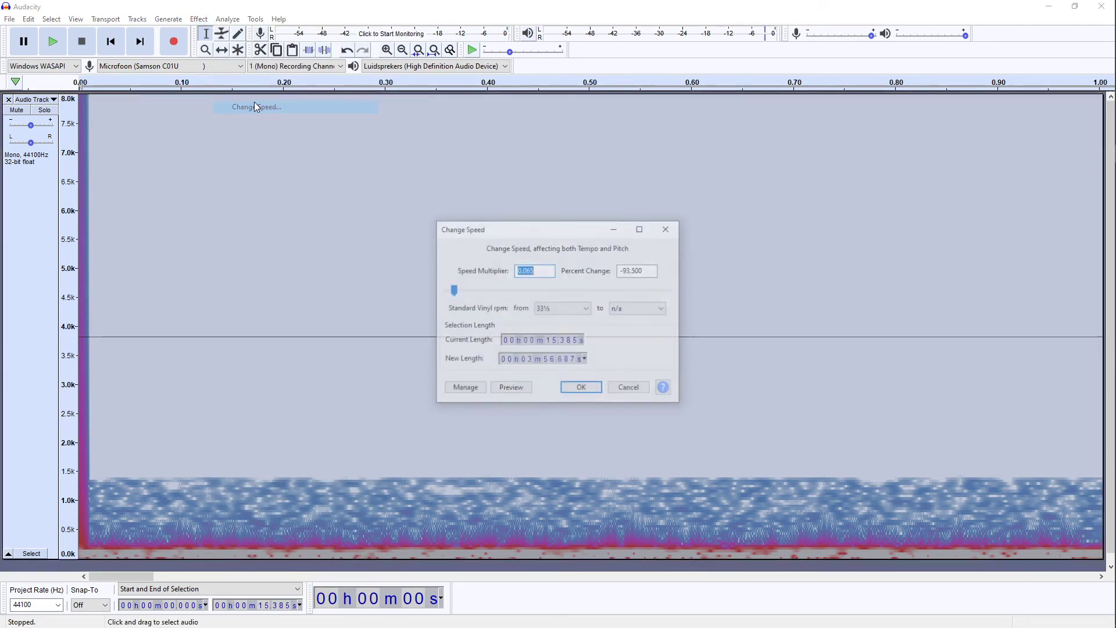
{"action": "left_click", "coordinate": [544, 271]}
{"action": "key", "text": "BackSpace"}
{"action": "key", "text": "BackSpace"}
{"action": "key", "text": "BackSpace"}
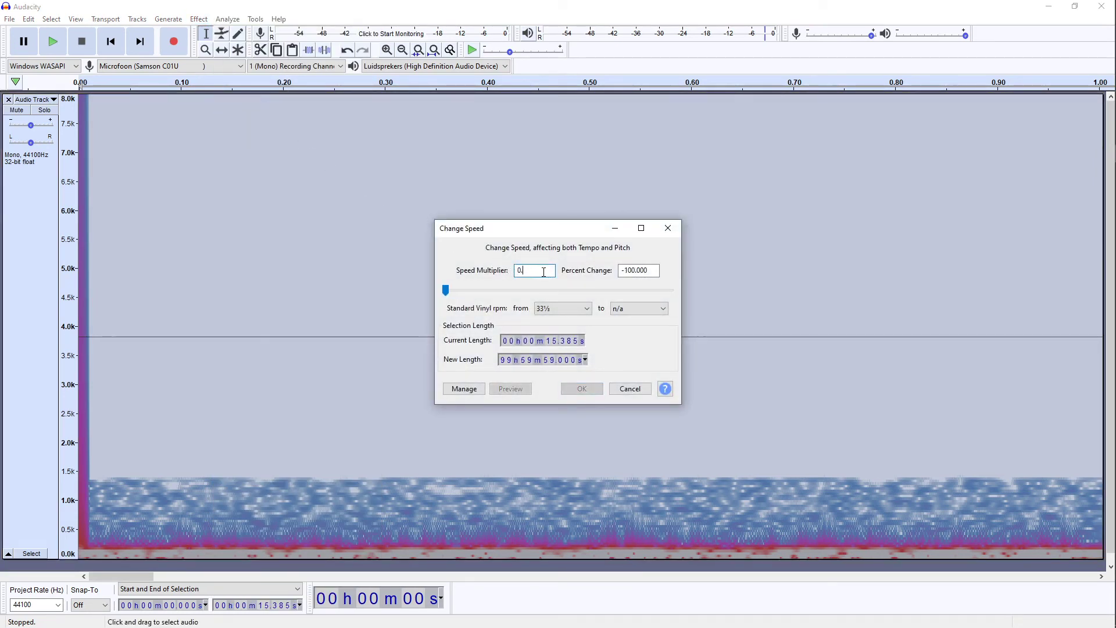
{"action": "type", "text": "9"}
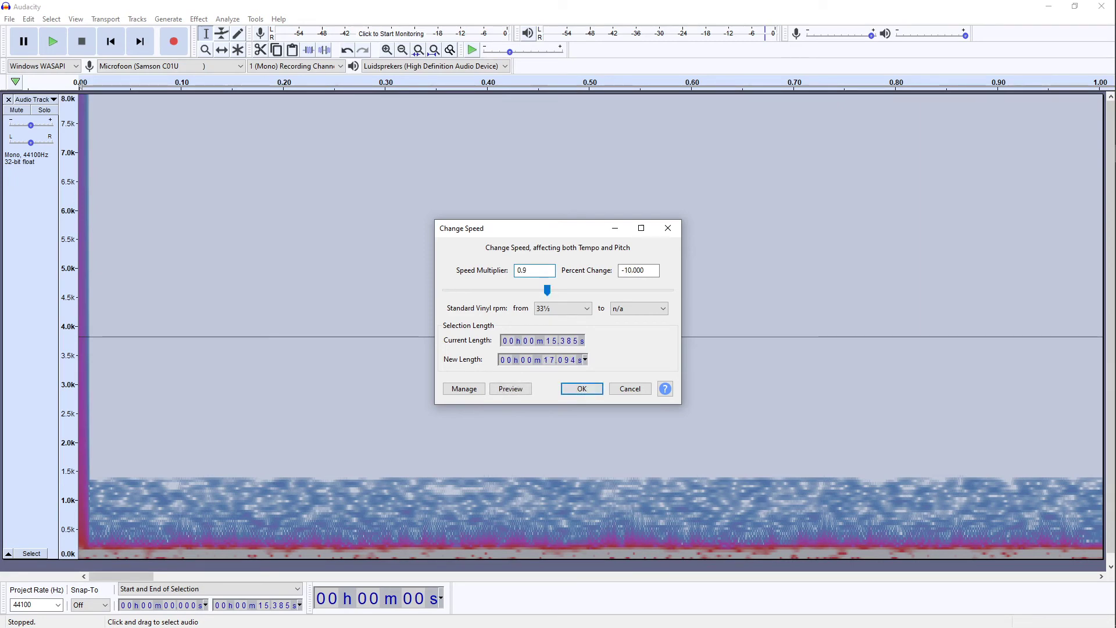
{"action": "left_click", "coordinate": [583, 390]}
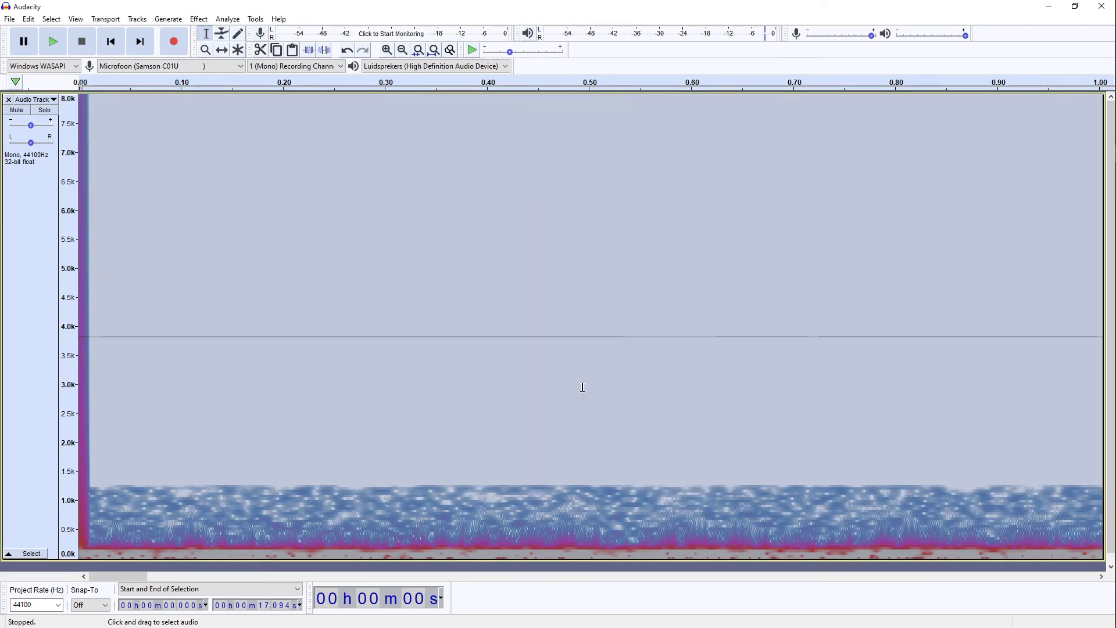
Step: Play back the slowed noise briefly, then stop it
{"action": "key", "text": "space"}
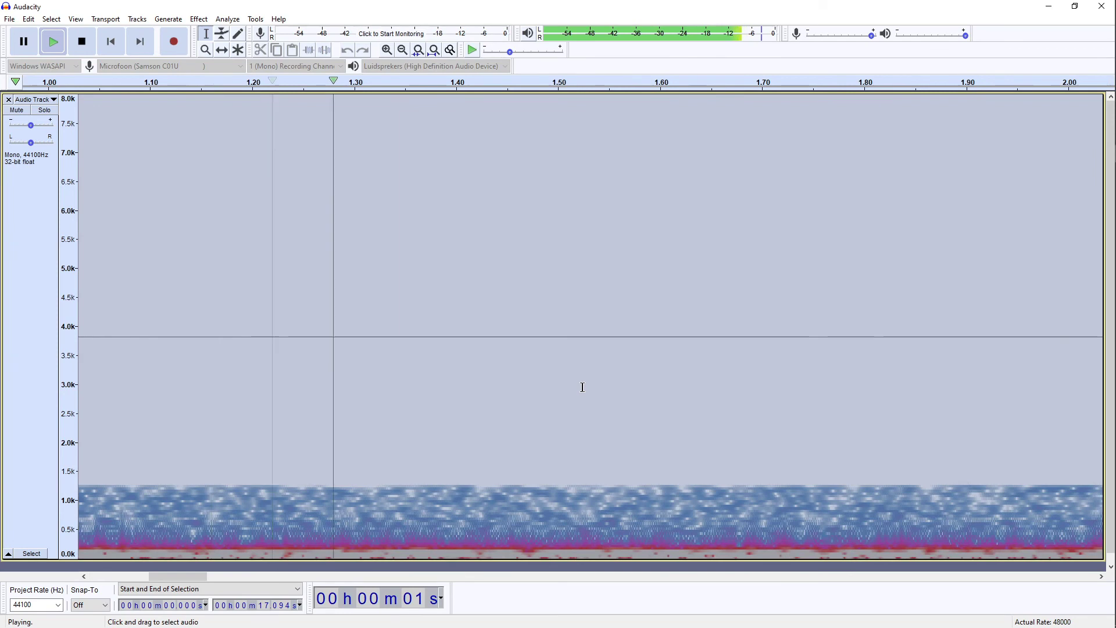
{"action": "key", "text": "space"}
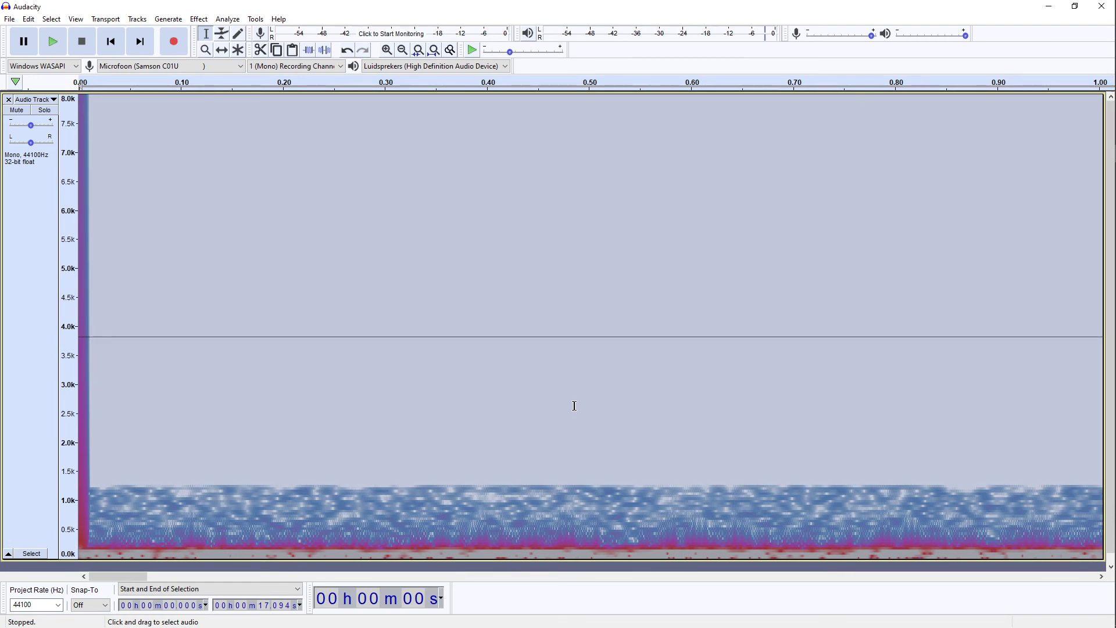
{"action": "left_click", "coordinate": [574, 406]}
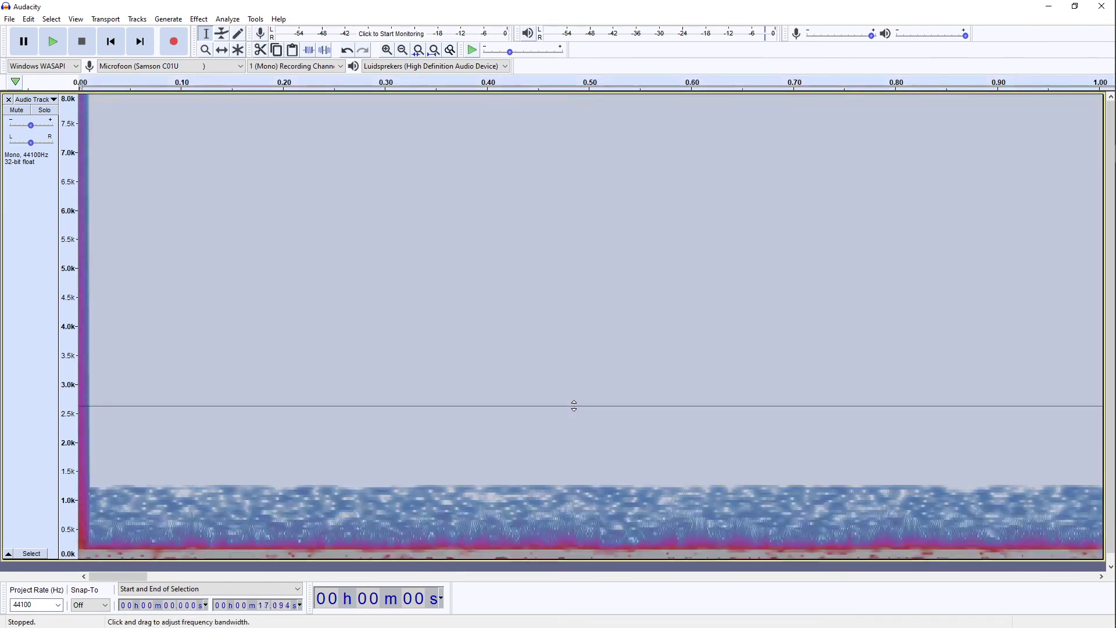
Step: Run Normalize with a -1.0 dB peak amplitude and DC offset removal
{"action": "left_click", "coordinate": [204, 19]}
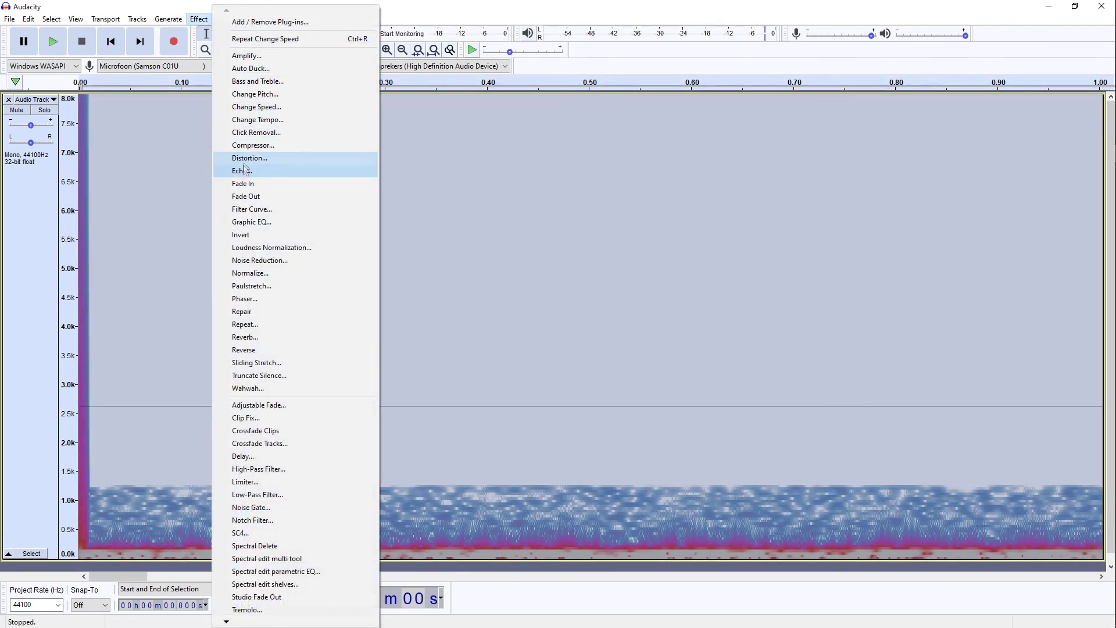
{"action": "left_click", "coordinate": [252, 278]}
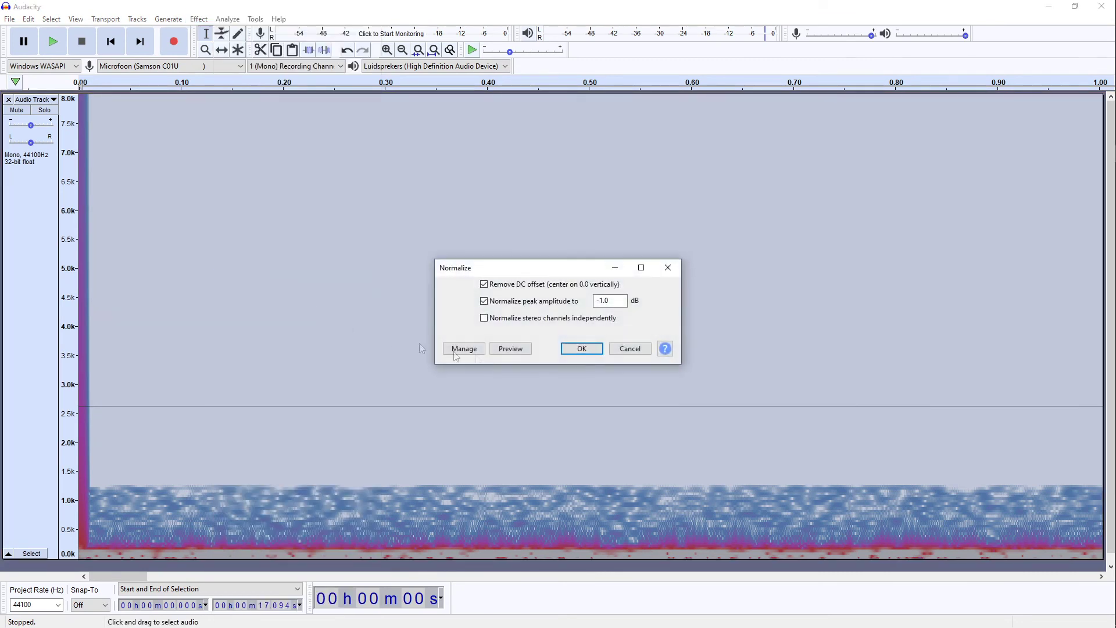
{"action": "left_click", "coordinate": [581, 347]}
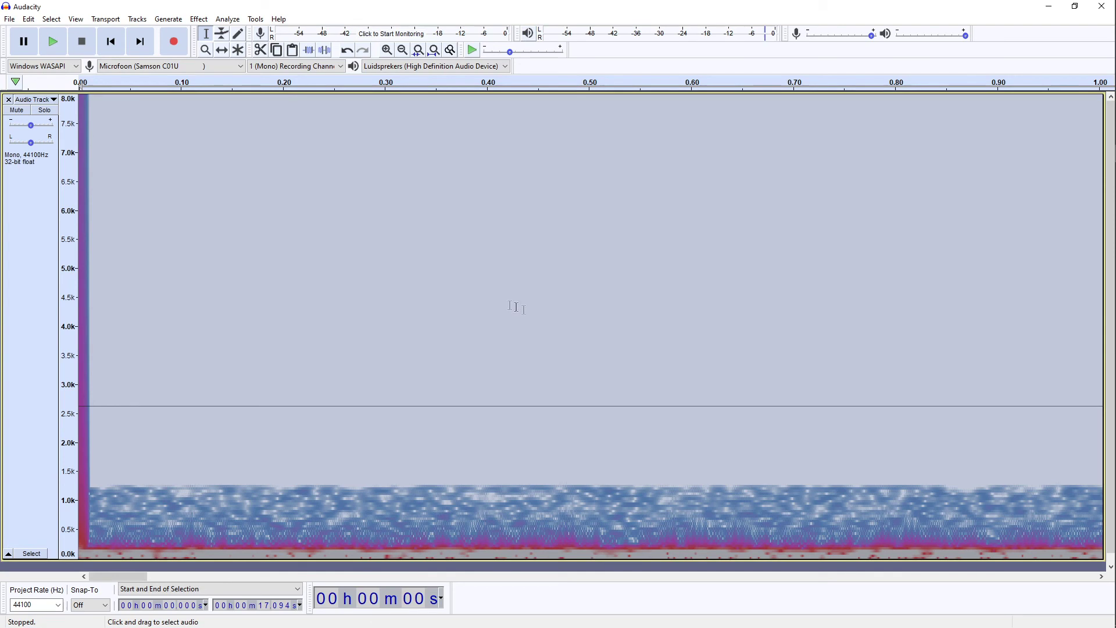
Step: Export as WAV named 'Paranormal Activity Sound', accepting the empty metadata tags
{"action": "left_click", "coordinate": [8, 21]}
{"action": "mouse_move", "coordinate": [56, 108]}
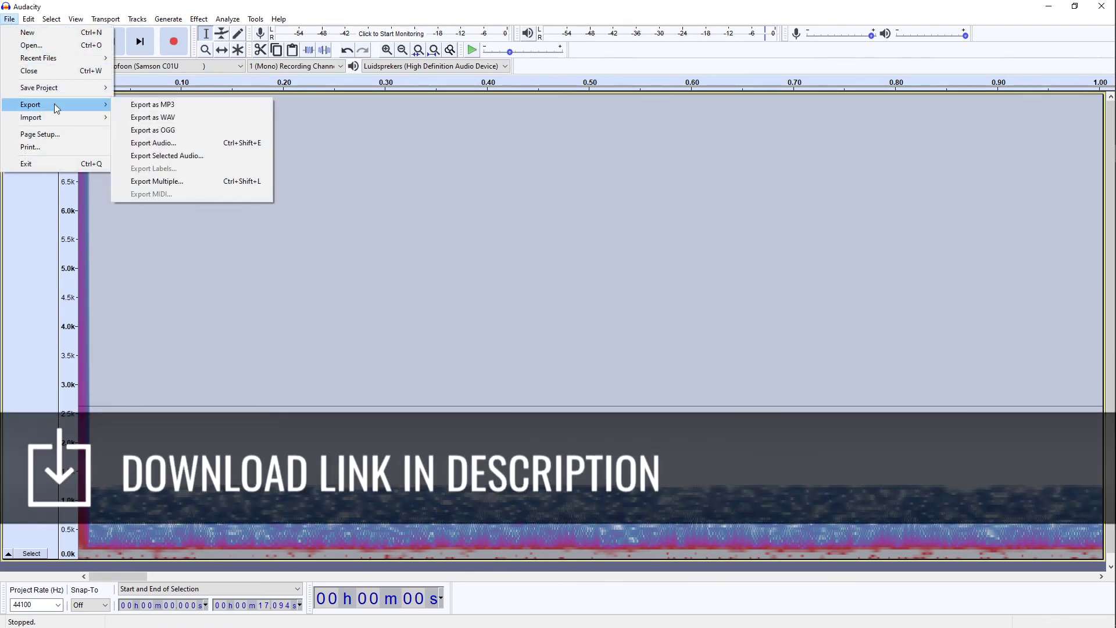
{"action": "left_click", "coordinate": [165, 118]}
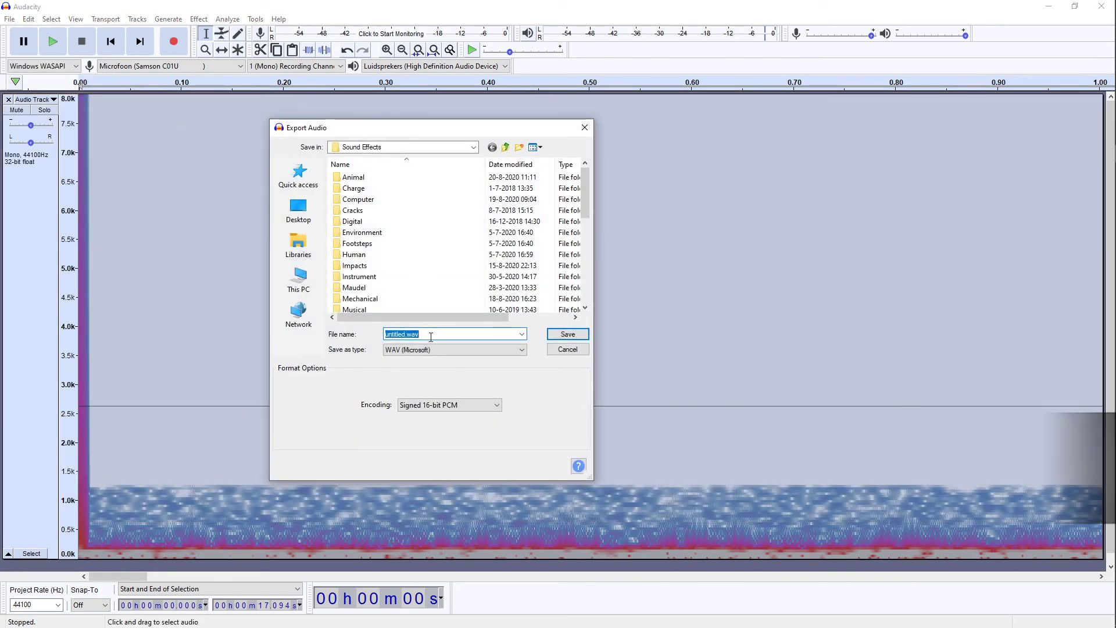
{"action": "type", "text": "Parano"}
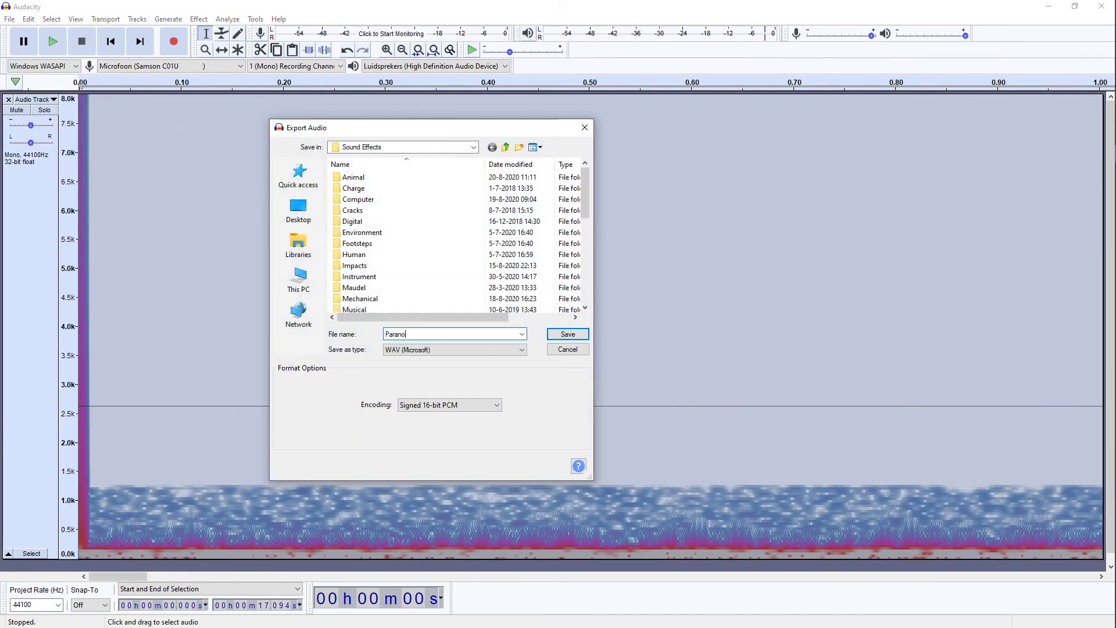
{"action": "type", "text": "rmal Activity Sound"}
{"action": "key", "text": "Return"}
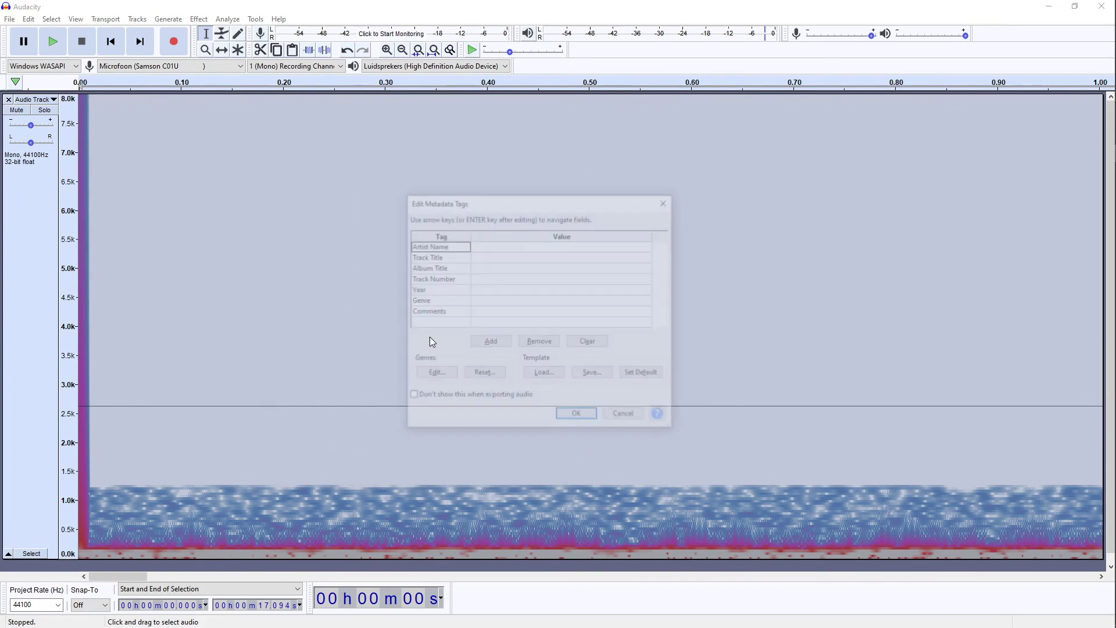
{"action": "left_click", "coordinate": [578, 417]}
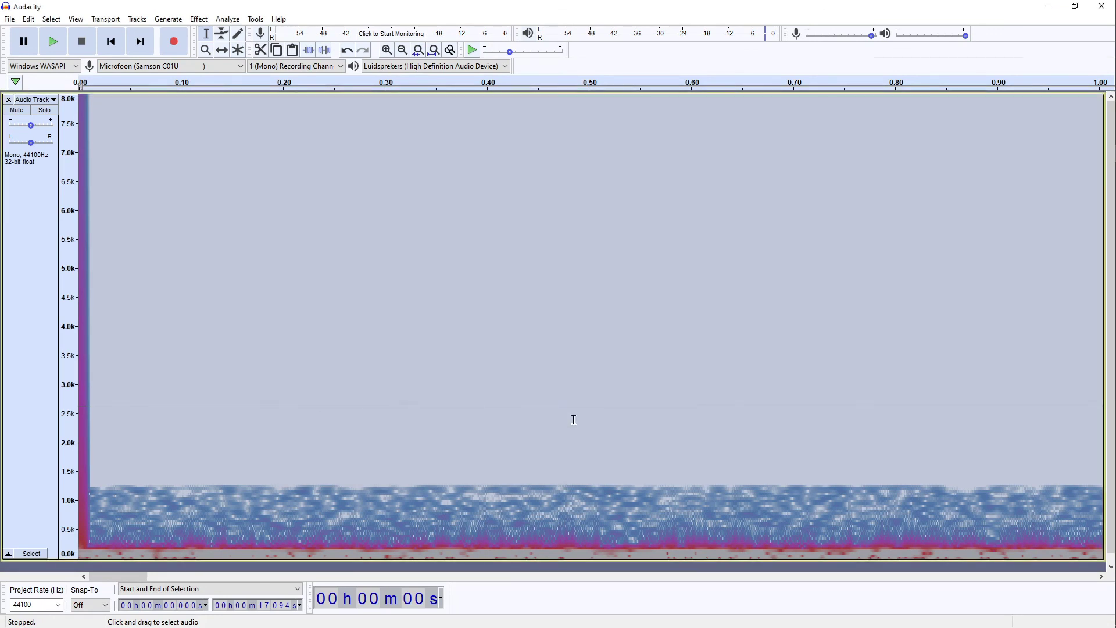